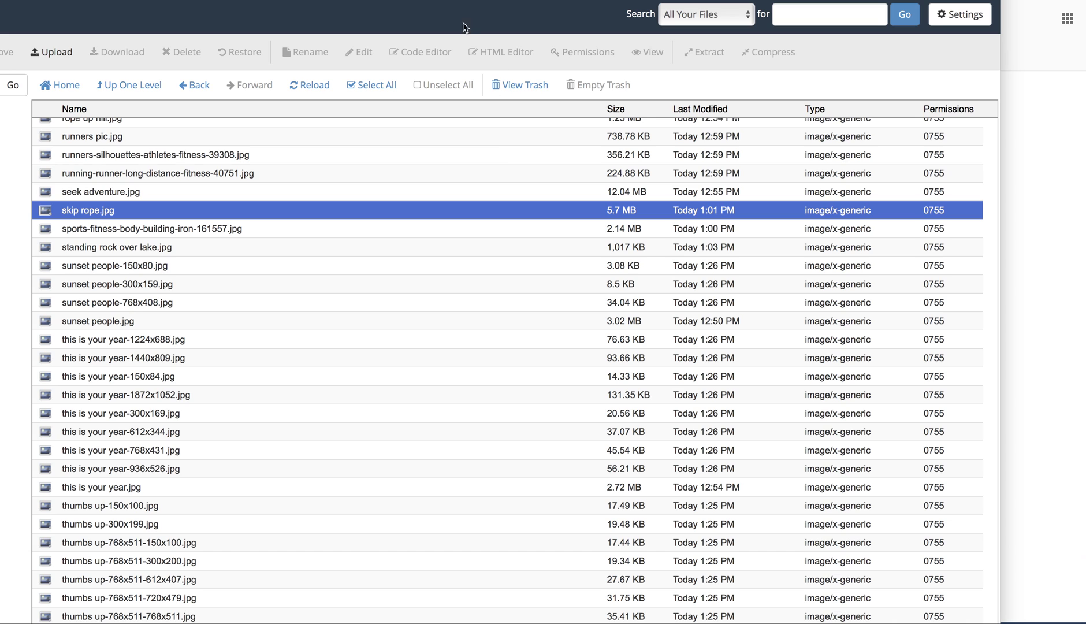
Step: Return to the cPanel File Manager uploads list showing skip rope.jpg with 0755 permissions
{"action": "key", "text": "ctrl+Tab"}
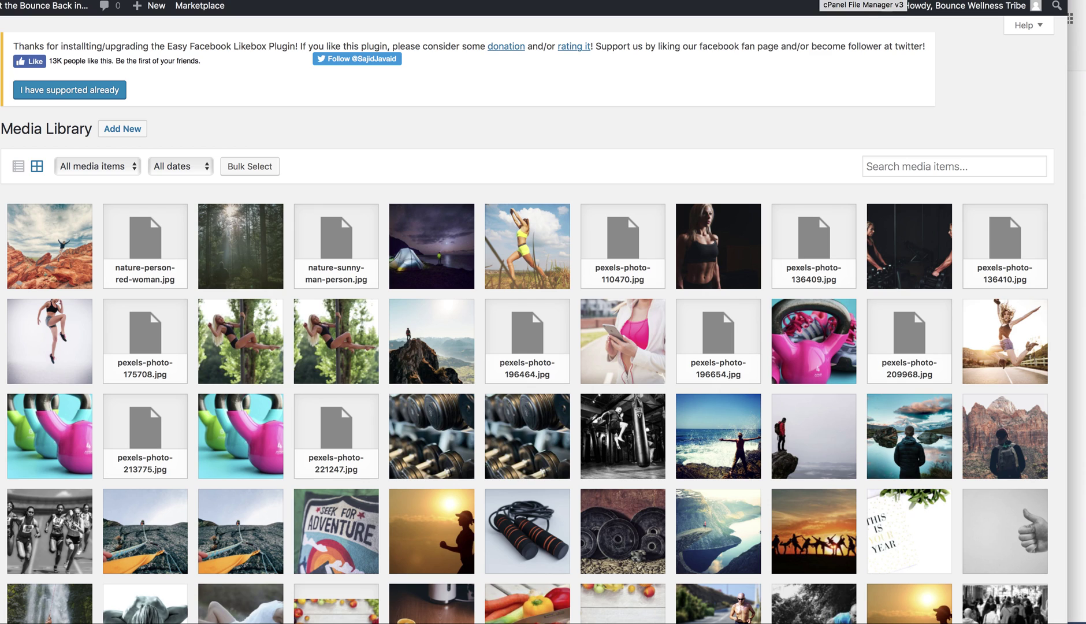
{"action": "left_click", "coordinate": [832, 0]}
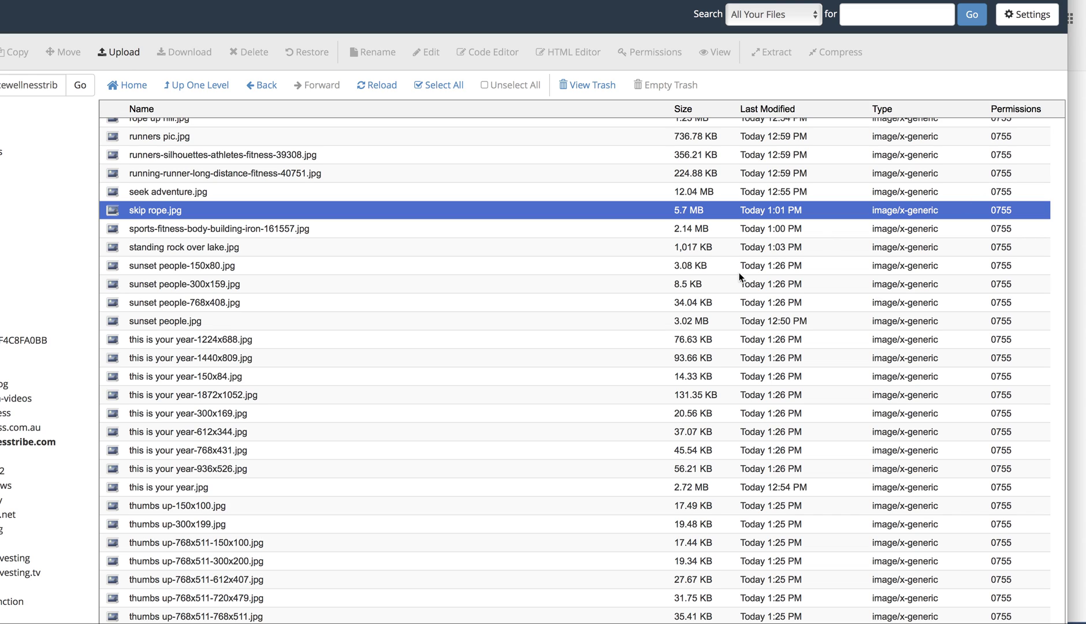
{"action": "scroll", "coordinate": [530, 244], "scroll_direction": "up", "scroll_amount": 5}
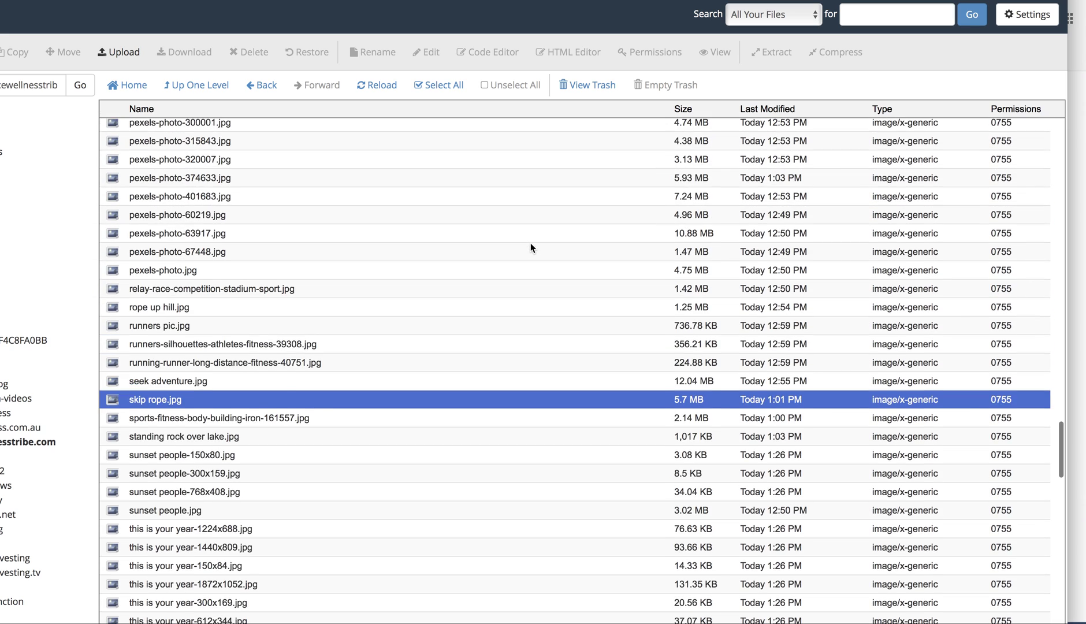
{"action": "scroll", "coordinate": [531, 244], "scroll_direction": "down", "scroll_amount": 3}
{"action": "scroll", "coordinate": [531, 247], "scroll_direction": "down", "scroll_amount": 2}
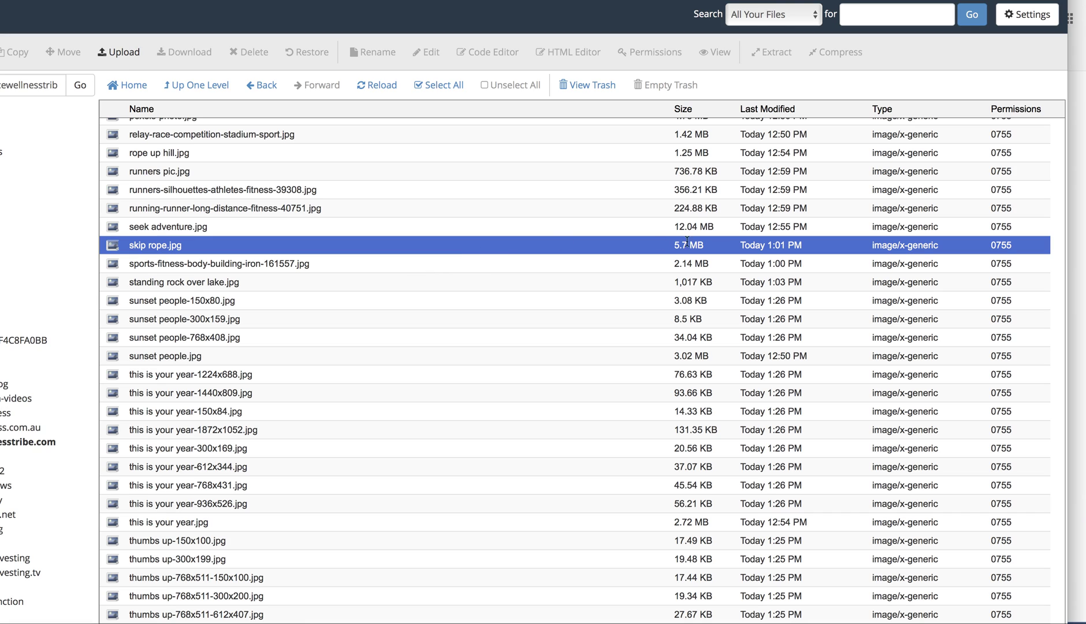
Step: Set skip rope.jpg's file permissions to 755 in the Change Permissions dialog
{"action": "right_click", "coordinate": [564, 245]}
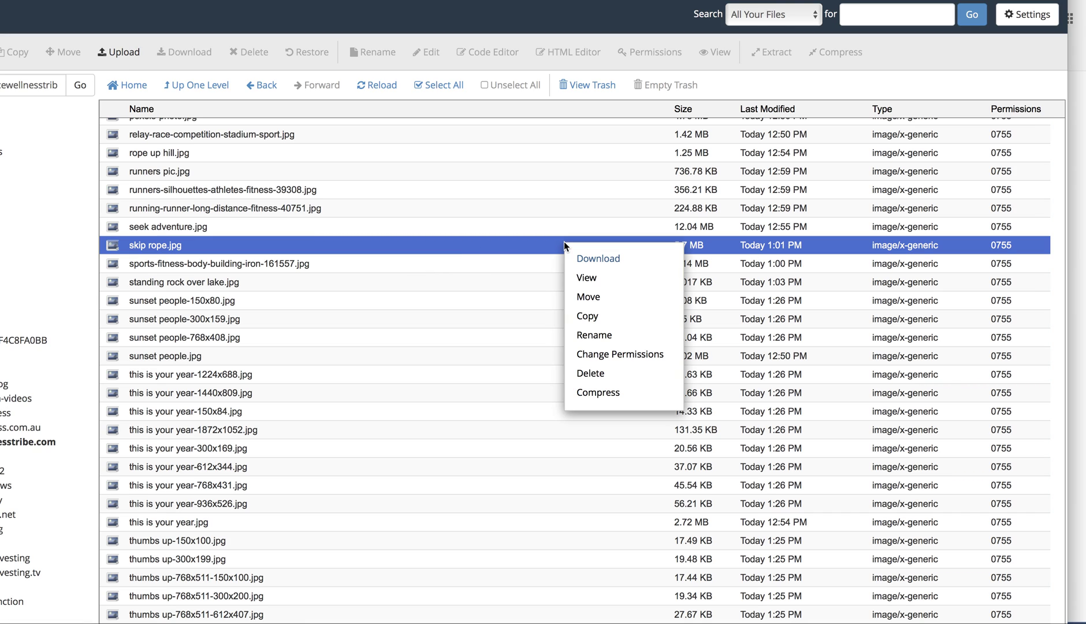
{"action": "left_click", "coordinate": [601, 354]}
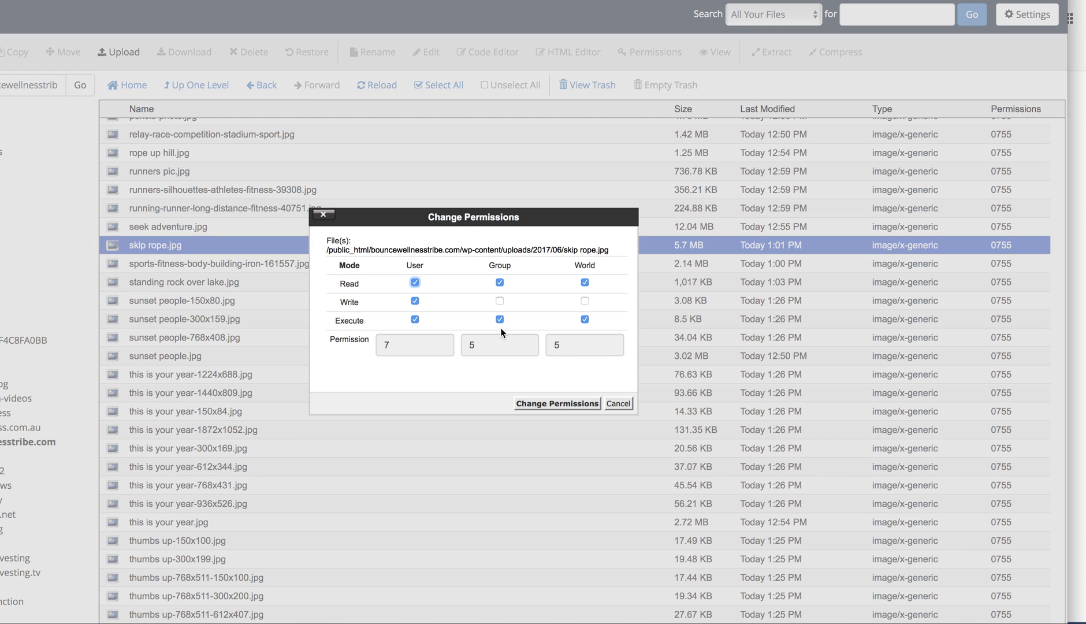
{"action": "left_click", "coordinate": [415, 319]}
{"action": "left_click", "coordinate": [499, 319]}
{"action": "left_click", "coordinate": [584, 320]}
{"action": "left_click", "coordinate": [558, 403]}
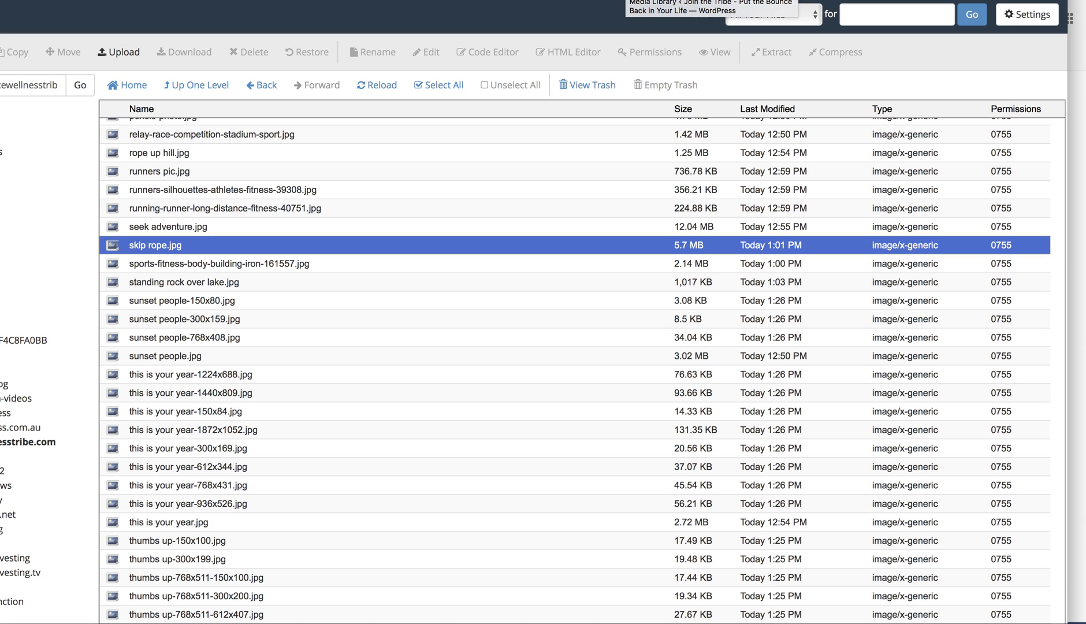
Step: Import the ticked mountain bike mono.jpg from WordPress's Add From Server list
{"action": "left_click", "coordinate": [694, 1]}
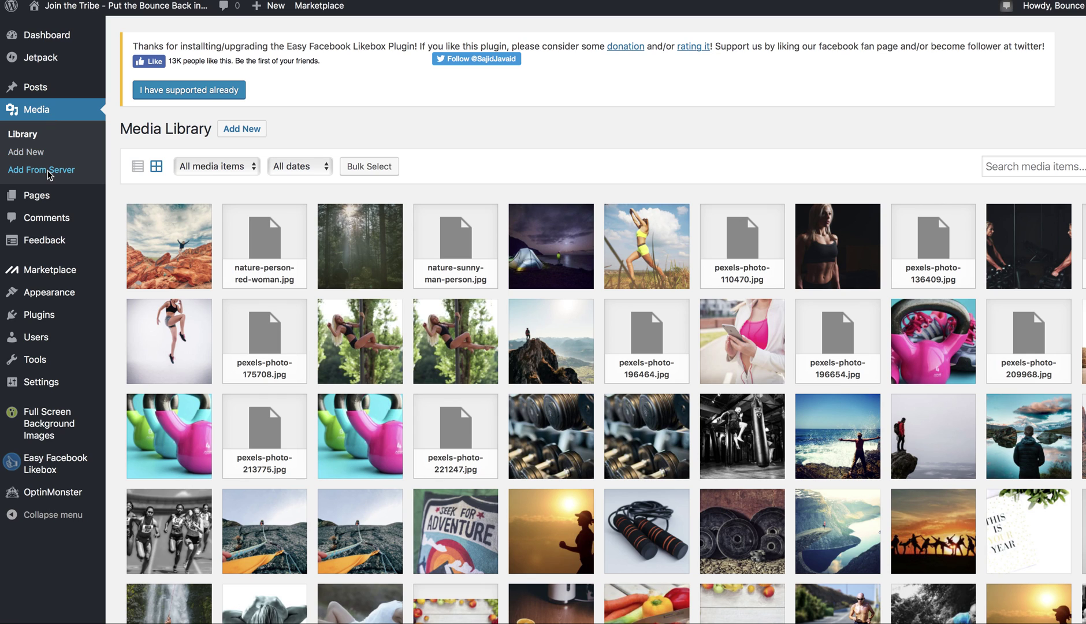
{"action": "left_click", "coordinate": [49, 172]}
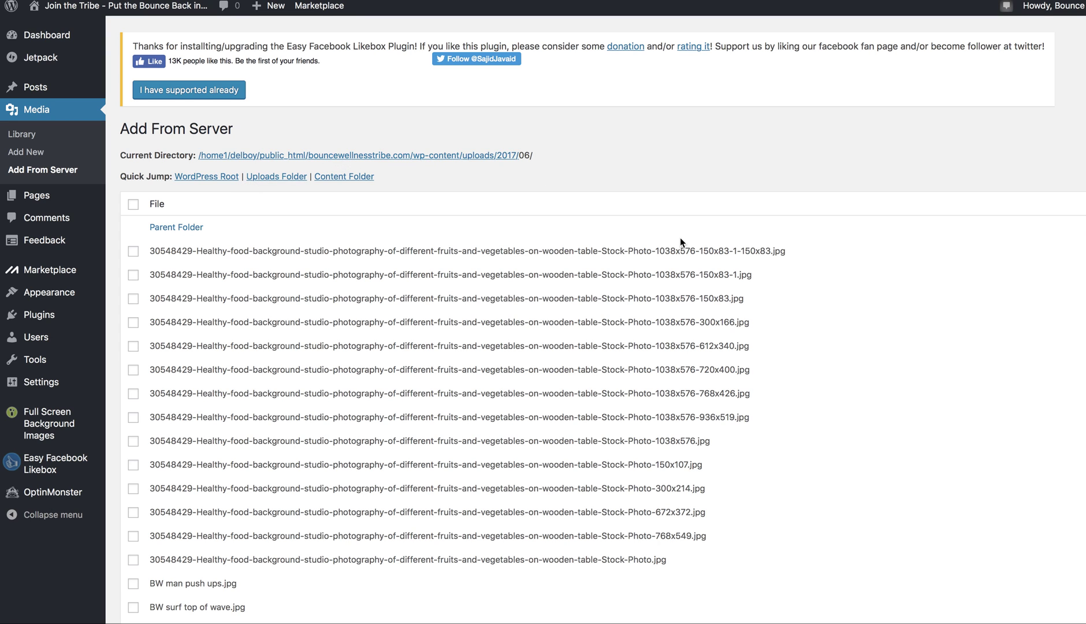
{"action": "scroll", "coordinate": [814, 329], "scroll_direction": "down", "scroll_amount": 4}
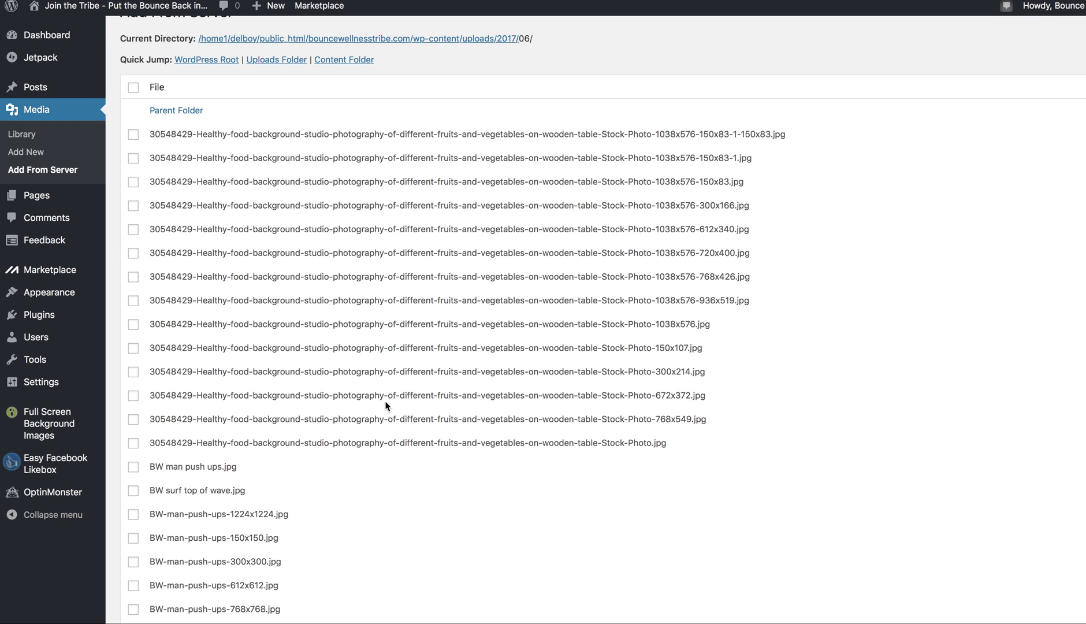
{"action": "scroll", "coordinate": [382, 408], "scroll_direction": "down", "scroll_amount": 5}
{"action": "scroll", "coordinate": [382, 408], "scroll_direction": "down", "scroll_amount": 20}
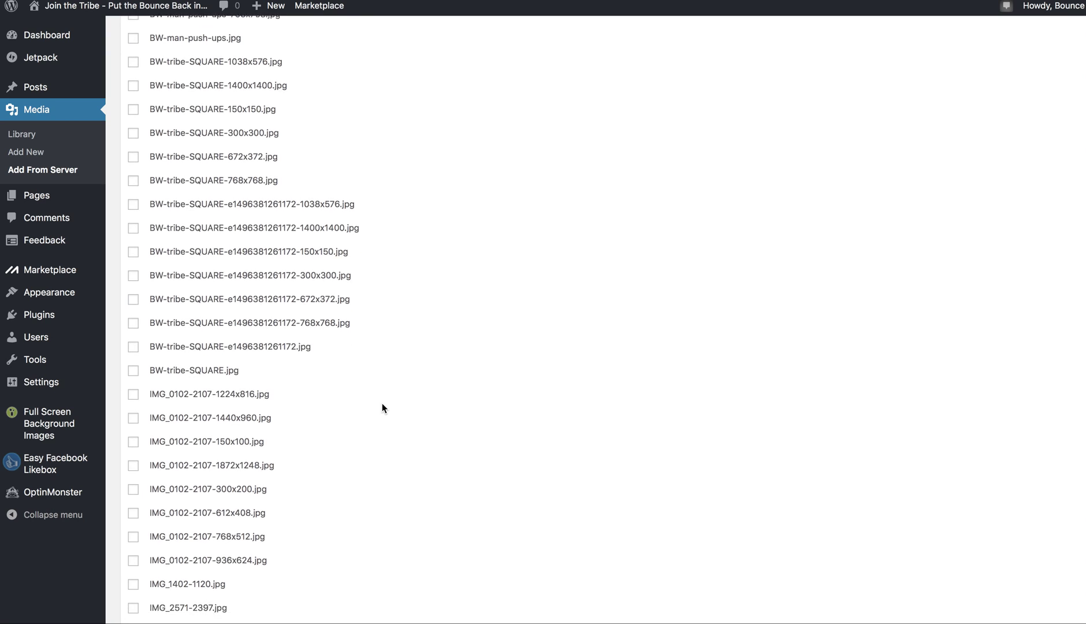
{"action": "scroll", "coordinate": [382, 406], "scroll_direction": "down", "scroll_amount": 20}
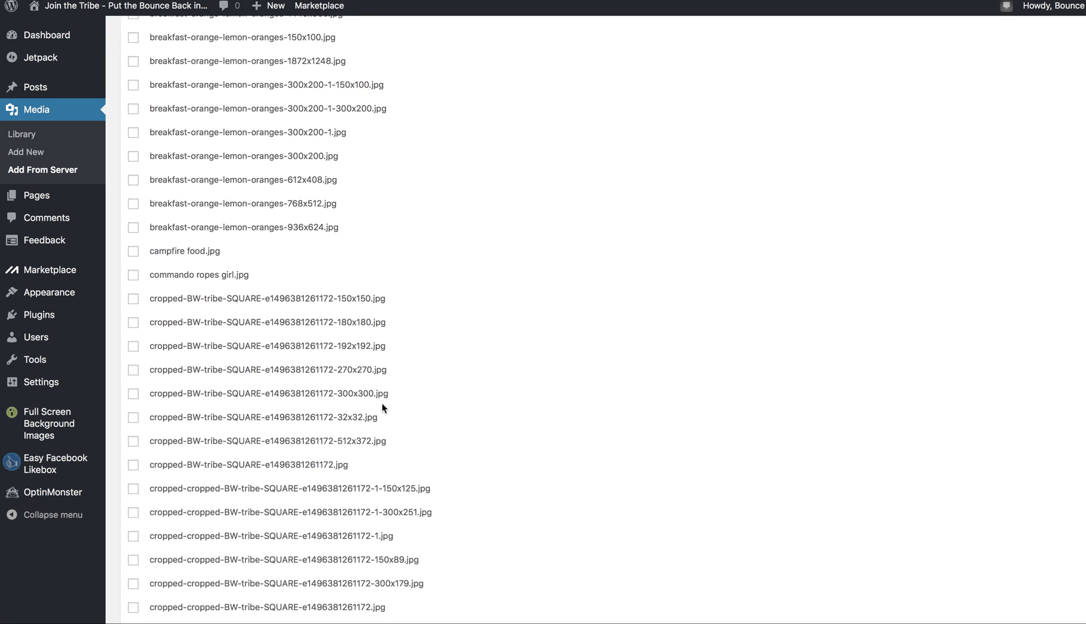
{"action": "scroll", "coordinate": [382, 408], "scroll_direction": "down", "scroll_amount": 20}
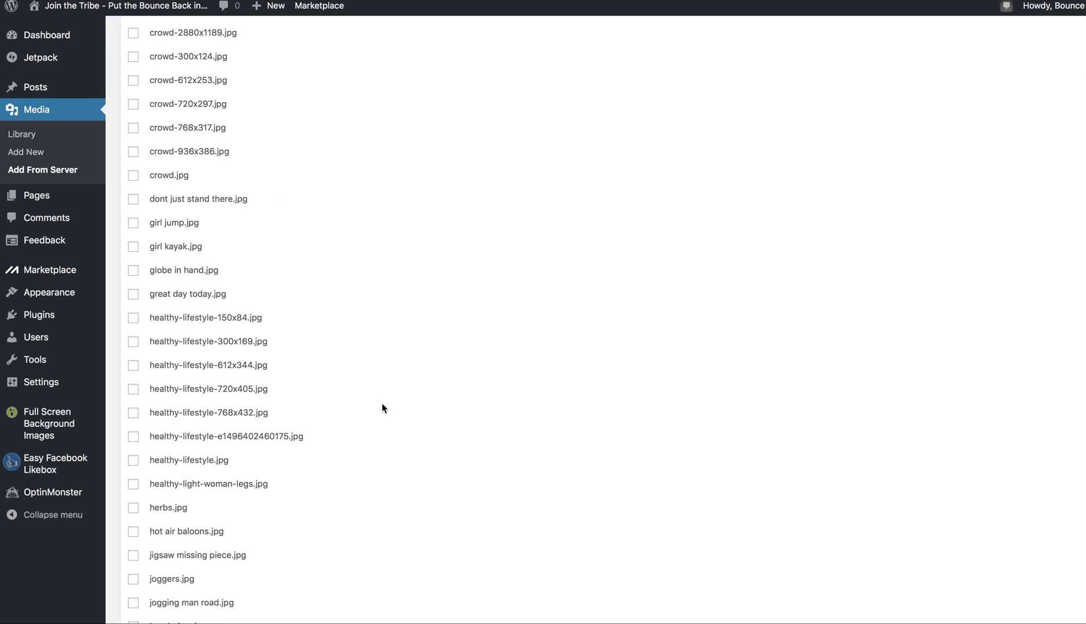
{"action": "scroll", "coordinate": [382, 407], "scroll_direction": "down", "scroll_amount": 11}
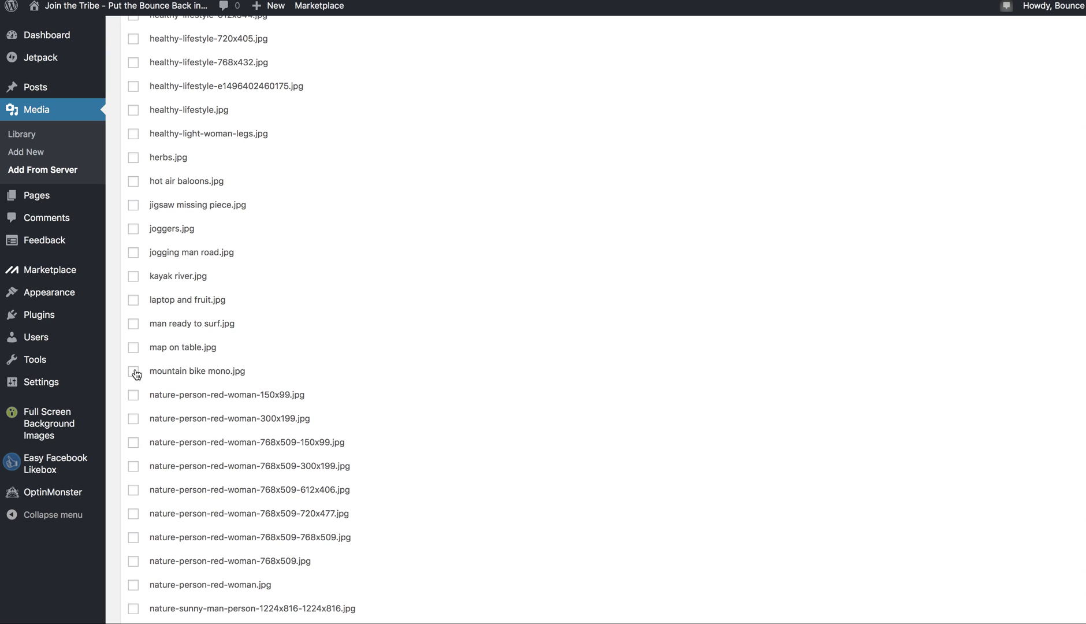
{"action": "scroll", "coordinate": [241, 411], "scroll_direction": "down", "scroll_amount": 20}
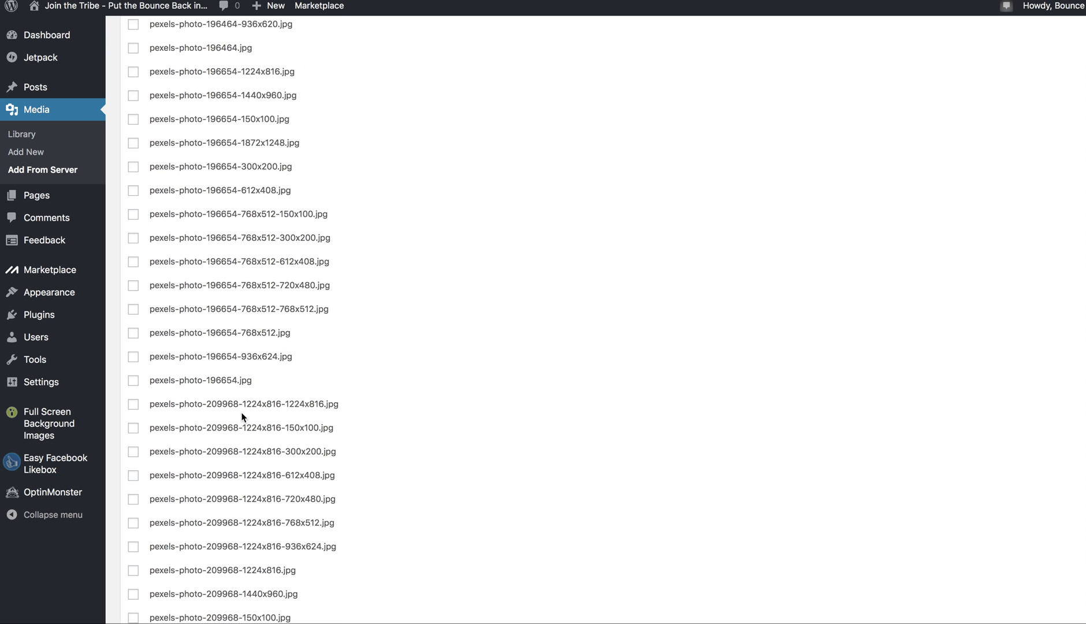
{"action": "scroll", "coordinate": [241, 411], "scroll_direction": "down", "scroll_amount": 20}
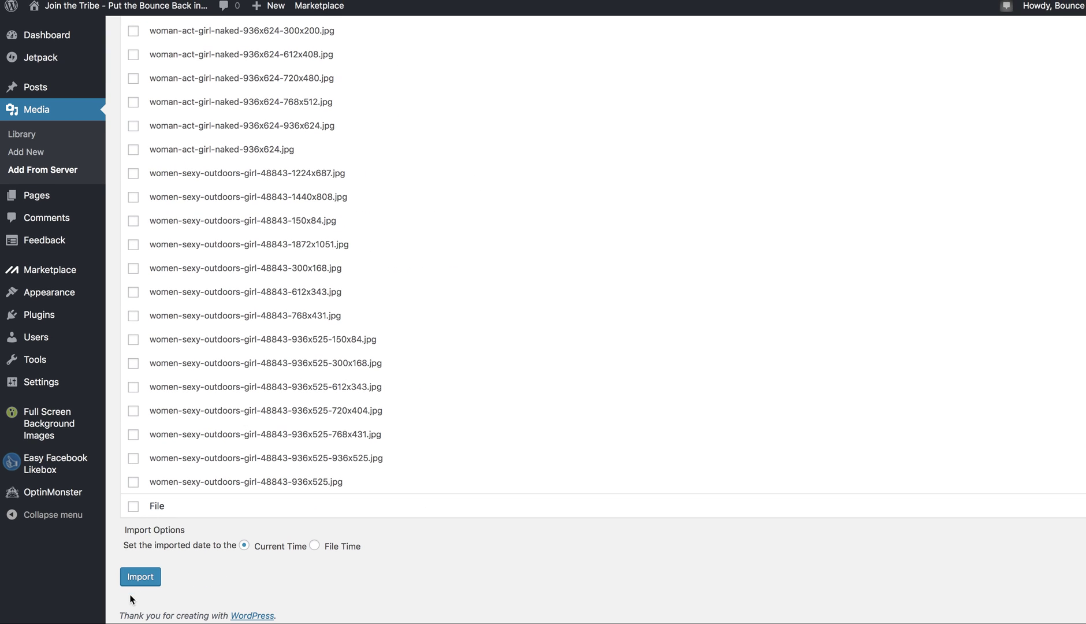
{"action": "left_click", "coordinate": [147, 577]}
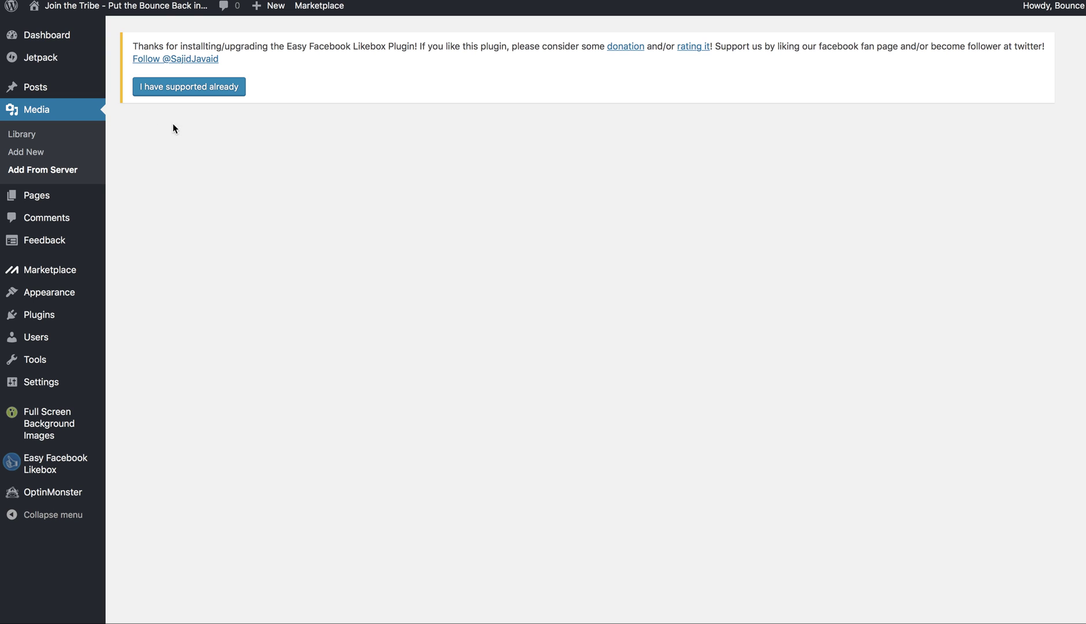
Step: Open the Media Library, where mountain bike mono.jpg shows first as a blank placeholder
{"action": "left_click", "coordinate": [39, 130]}
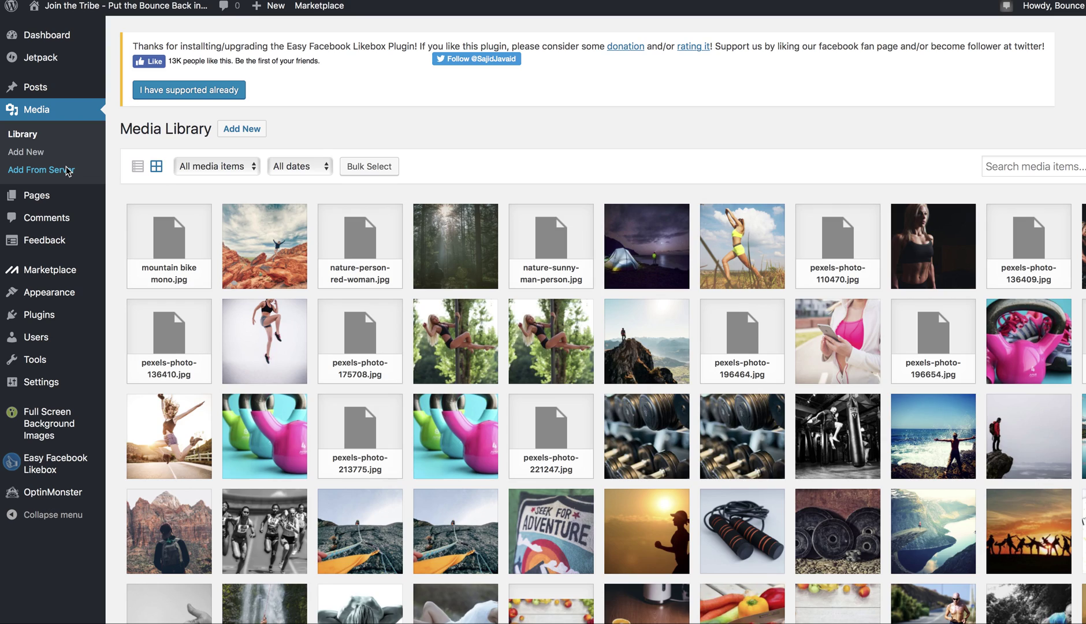
Step: Tick mountain bike mono-1440x1219.jpg in the Add From Server list, ready for import
{"action": "left_click", "coordinate": [67, 170]}
{"action": "scroll", "coordinate": [190, 378], "scroll_direction": "down", "scroll_amount": 10}
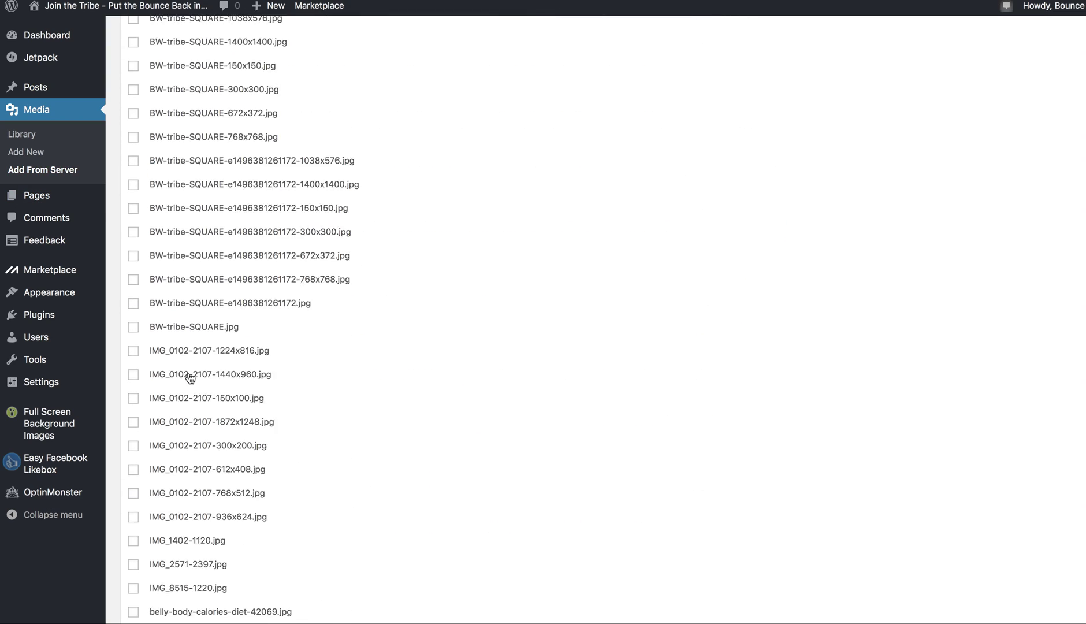
{"action": "scroll", "coordinate": [190, 378], "scroll_direction": "down", "scroll_amount": 20}
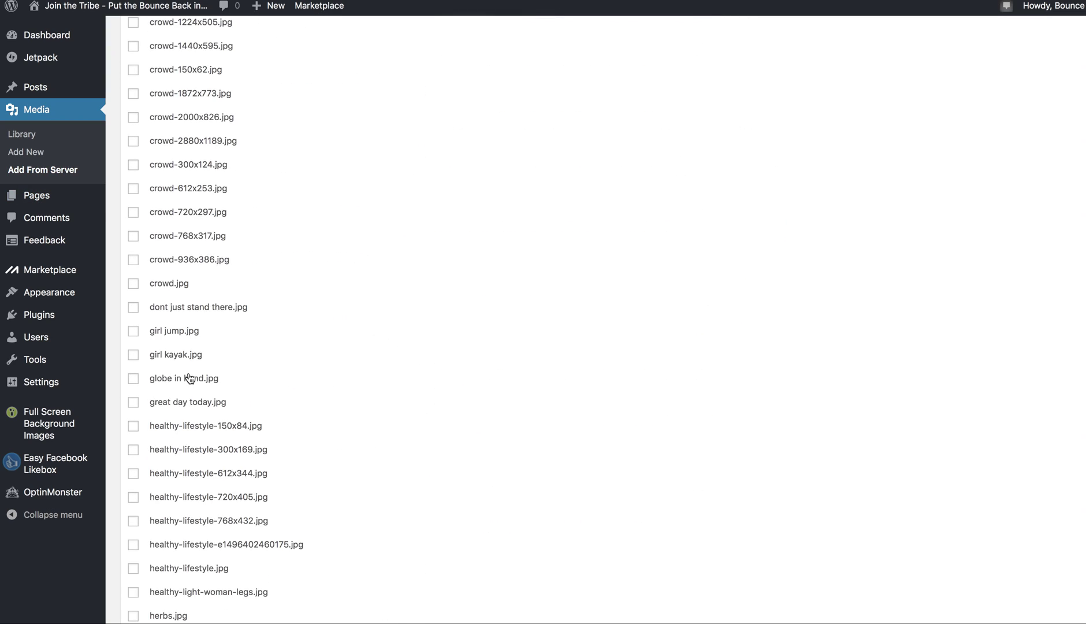
{"action": "scroll", "coordinate": [190, 378], "scroll_direction": "down", "scroll_amount": 15}
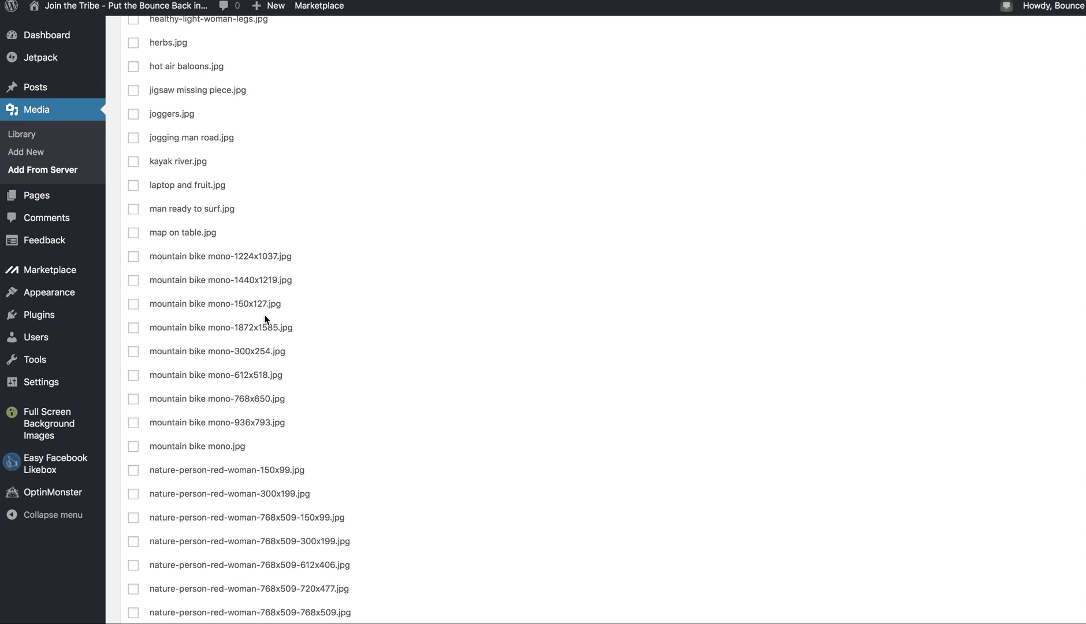
{"action": "left_click", "coordinate": [134, 281]}
{"action": "scroll", "coordinate": [184, 363], "scroll_direction": "down", "scroll_amount": 20}
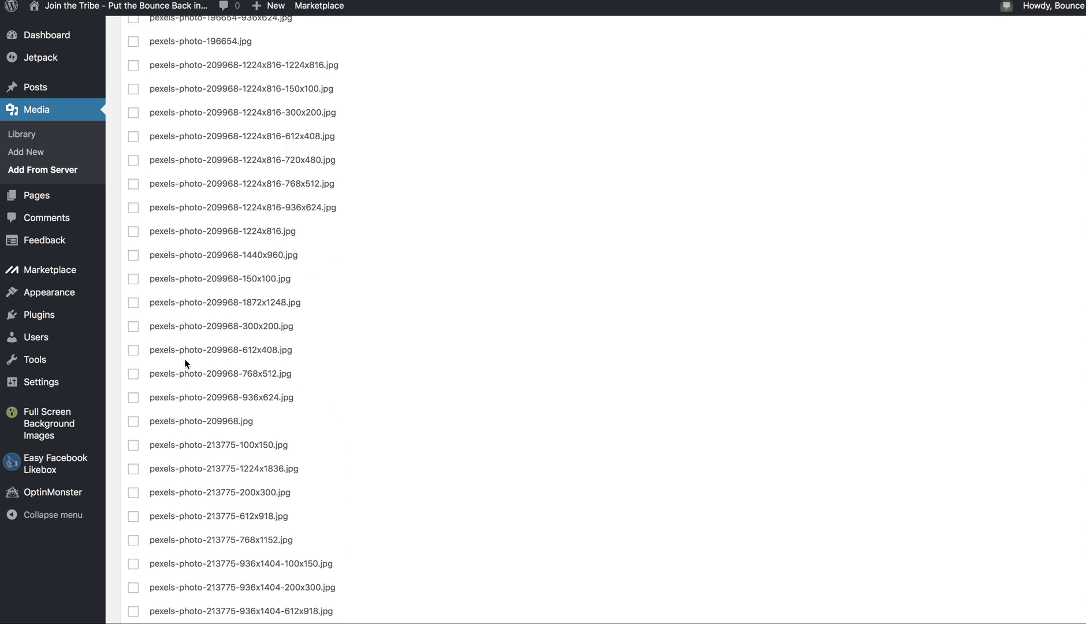
{"action": "scroll", "coordinate": [184, 363], "scroll_direction": "down", "scroll_amount": 20}
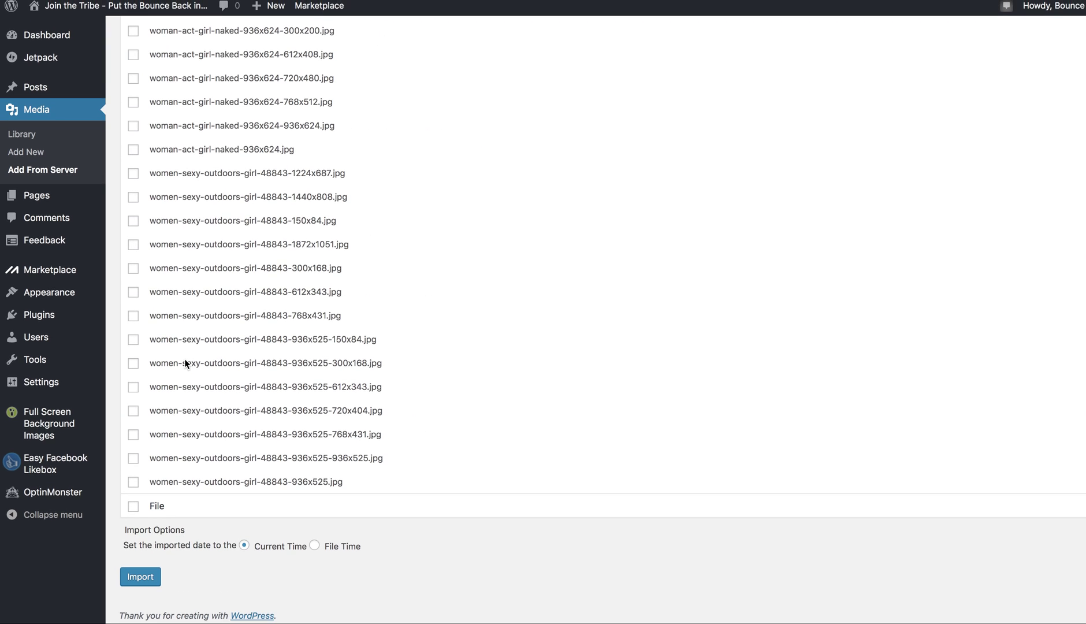
Step: Import mountain bike mono-1440x1219.jpg and confirm it appears in the Media Library
{"action": "left_click", "coordinate": [130, 577]}
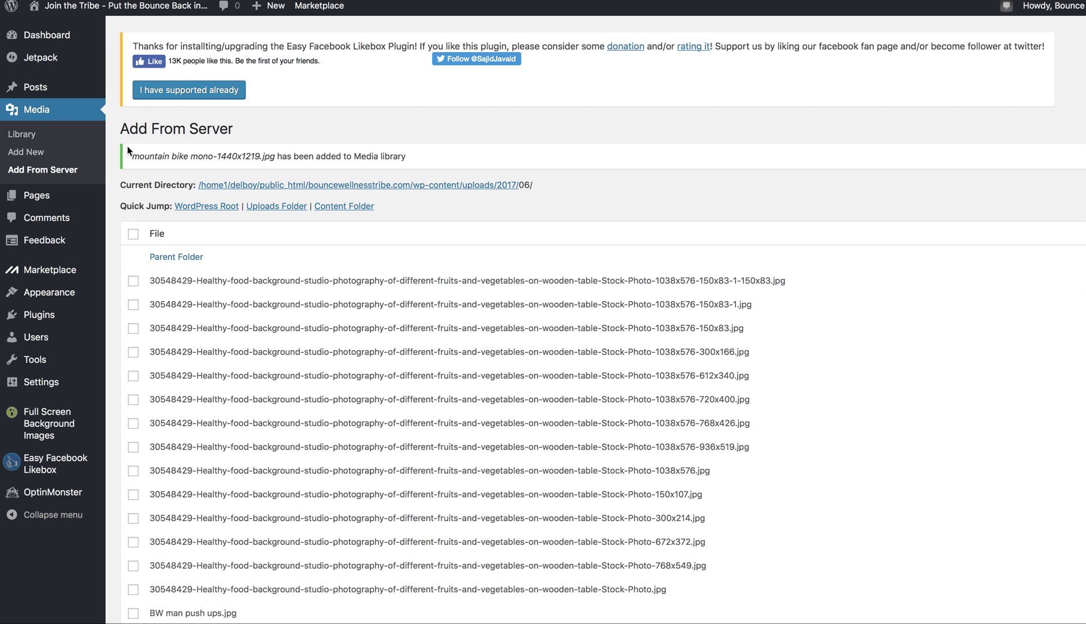
{"action": "left_click", "coordinate": [38, 136]}
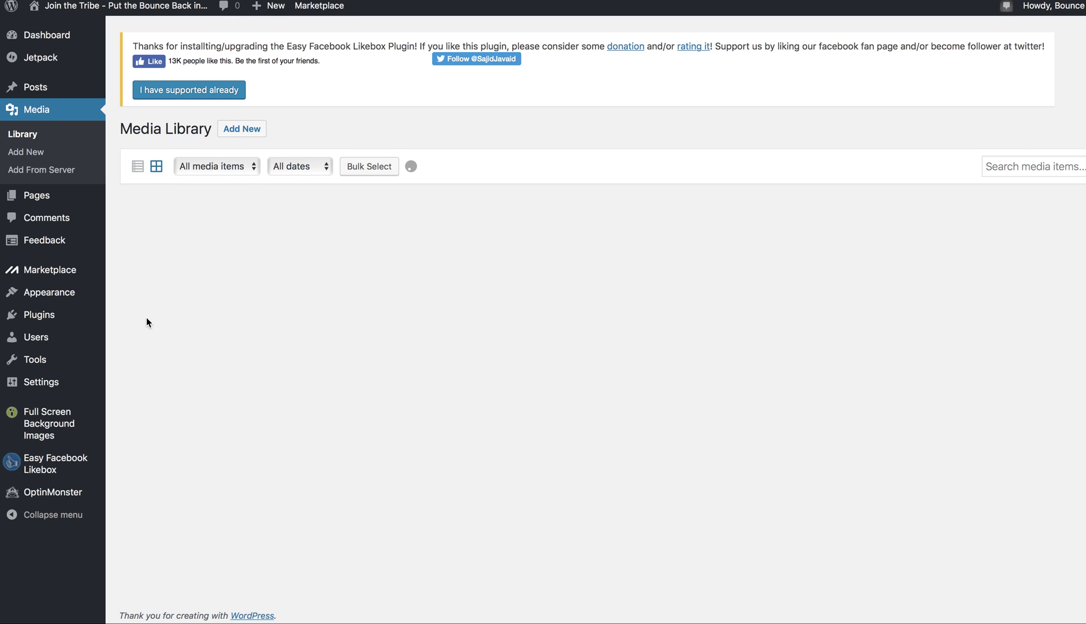